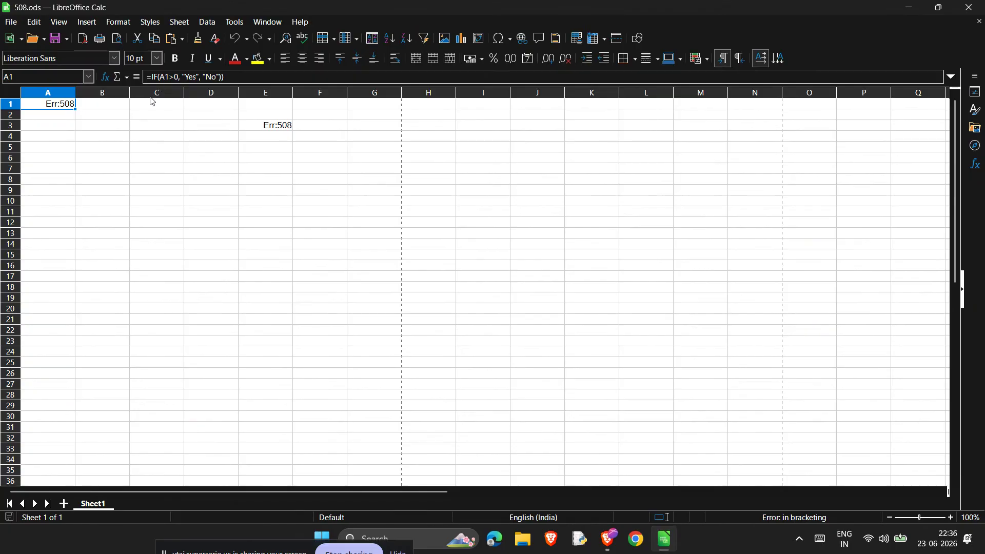
- Inspect the formulas in cells E3 and A1 that return the error
{"action": "left_click", "coordinate": [261, 132]}
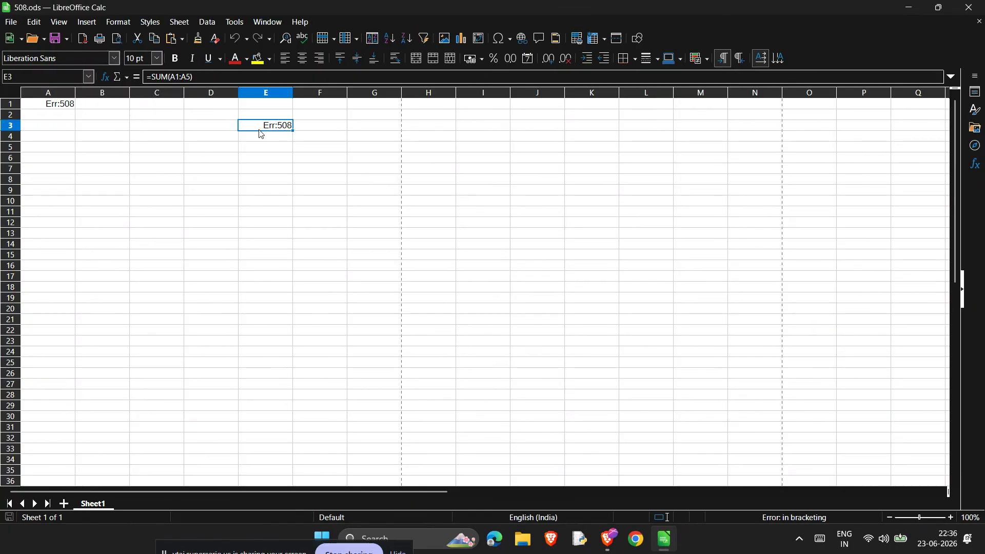
{"action": "left_click", "coordinate": [46, 105]}
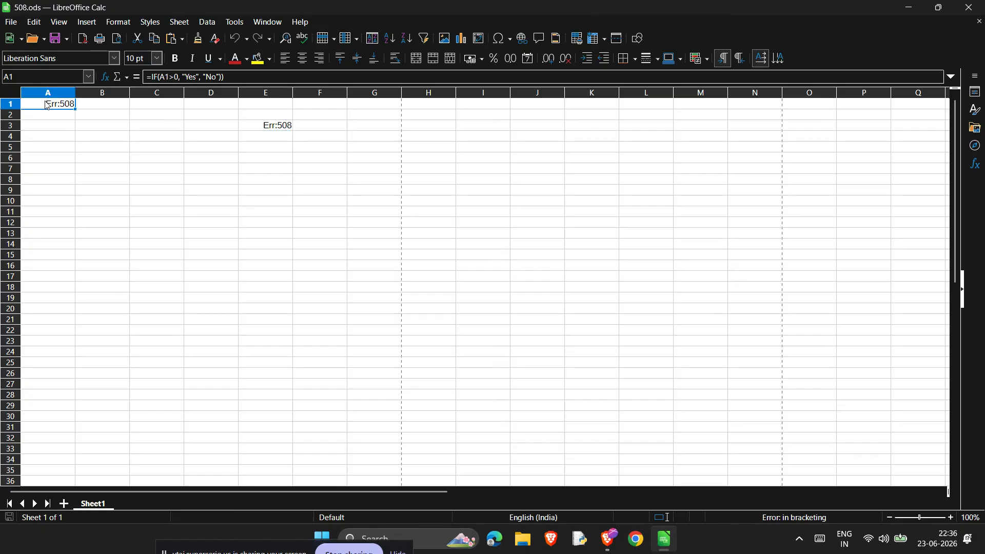
{"action": "left_click", "coordinate": [280, 128]}
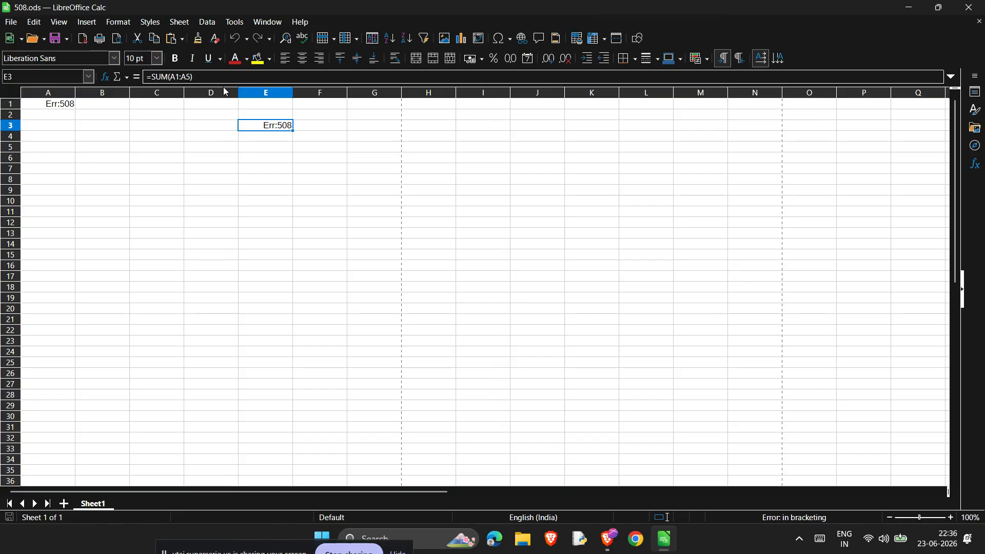
- Try re-entering E3's SUM formula over A1:A5 with its closing parenthesis deleted
{"action": "left_click", "coordinate": [202, 75]}
{"action": "key", "text": "BackSpace"}
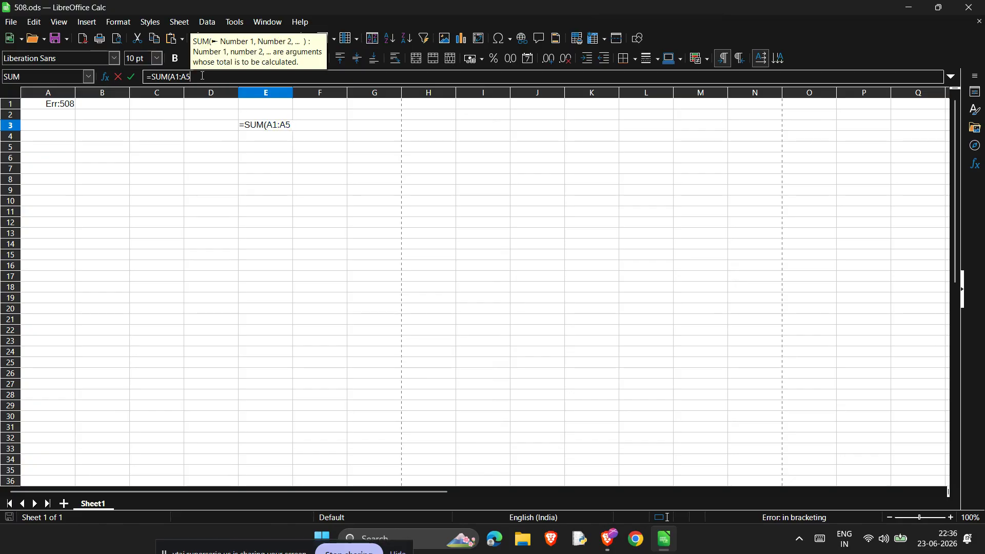
{"action": "left_click", "coordinate": [56, 107]}
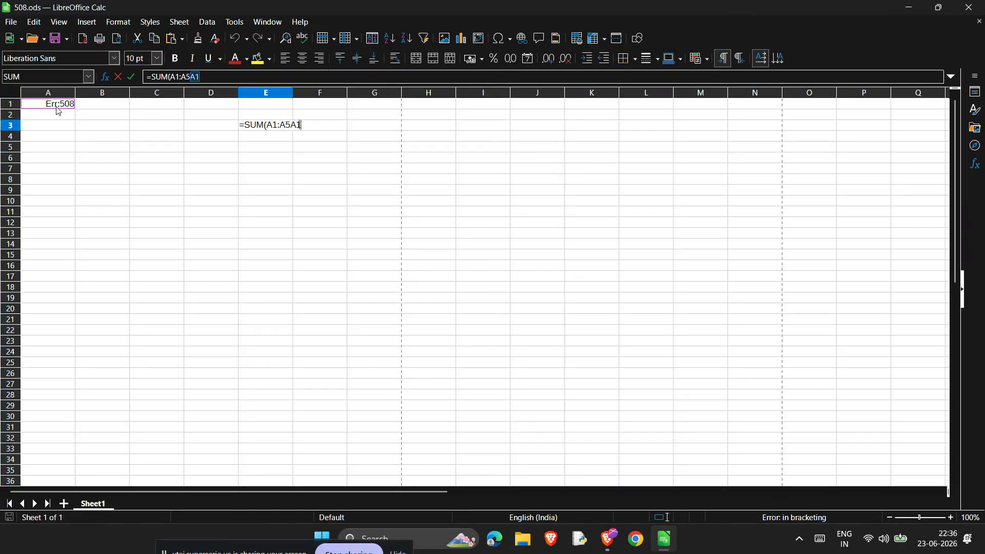
{"action": "key", "text": "BackSpace"}
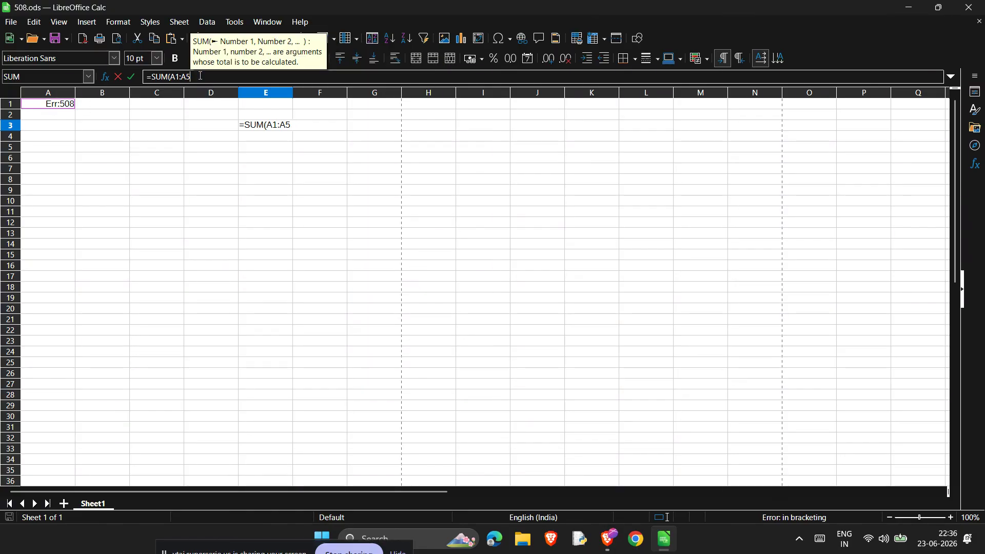
{"action": "key", "text": "Return"}
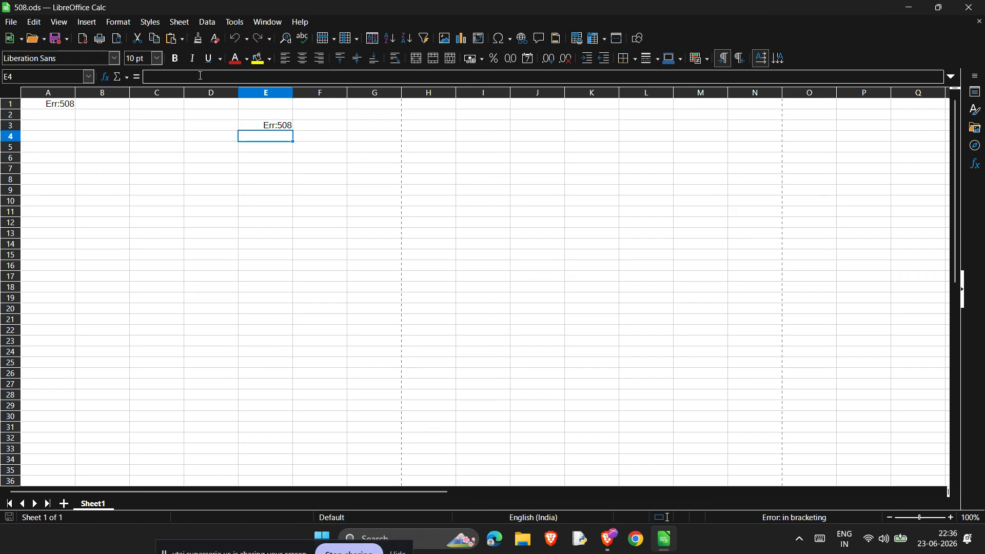
- Add a second opening parenthesis after IF in A1's formula, making it =IF((A1>0, "Yes", "No"))
{"action": "left_click", "coordinate": [70, 108]}
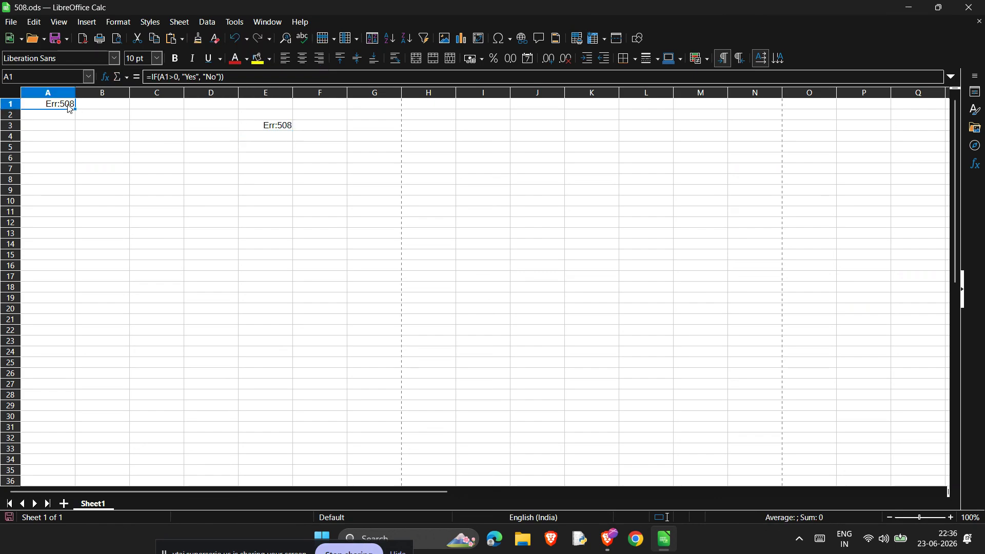
{"action": "left_click", "coordinate": [225, 77]}
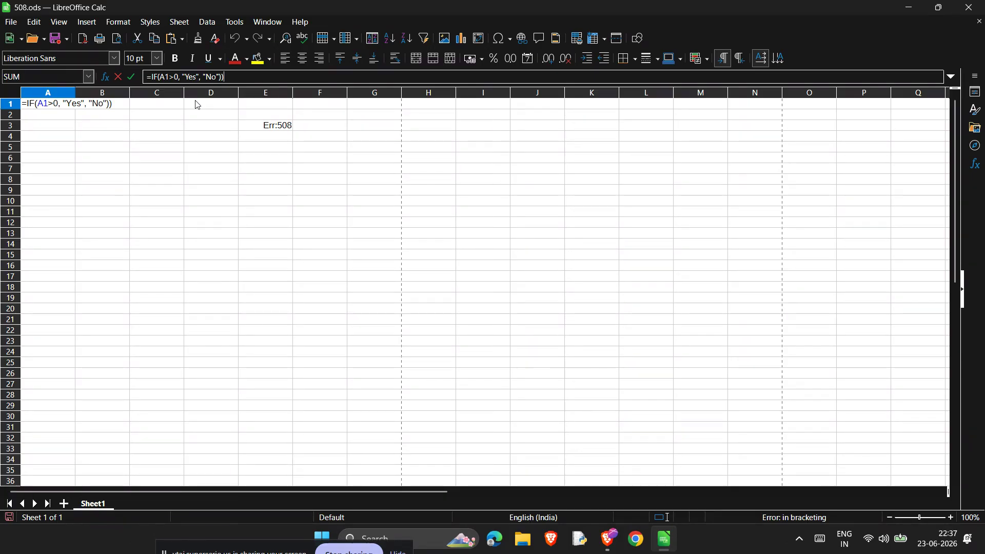
{"action": "left_click", "coordinate": [158, 77]}
{"action": "type", "text": "("}
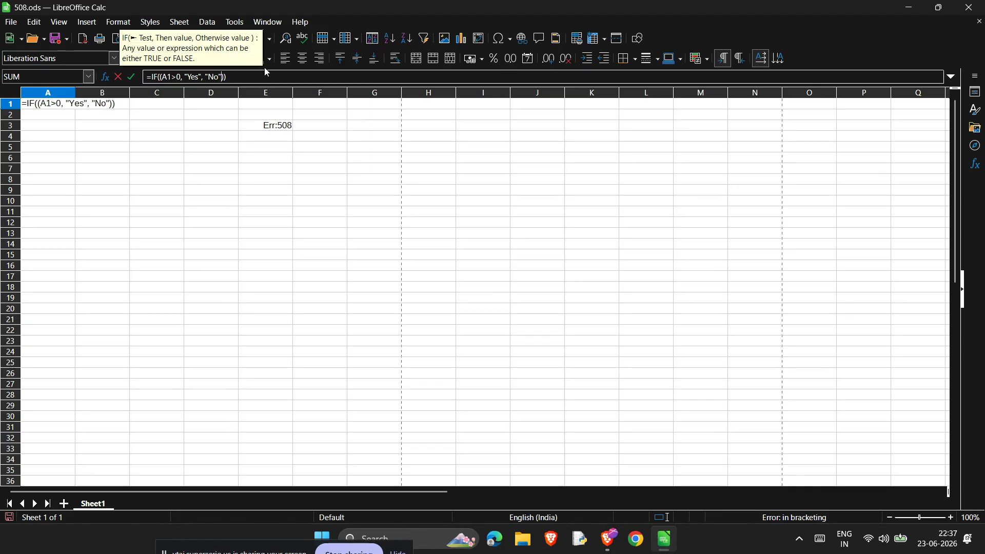
{"action": "key", "text": "End"}
{"action": "key", "text": "Return"}
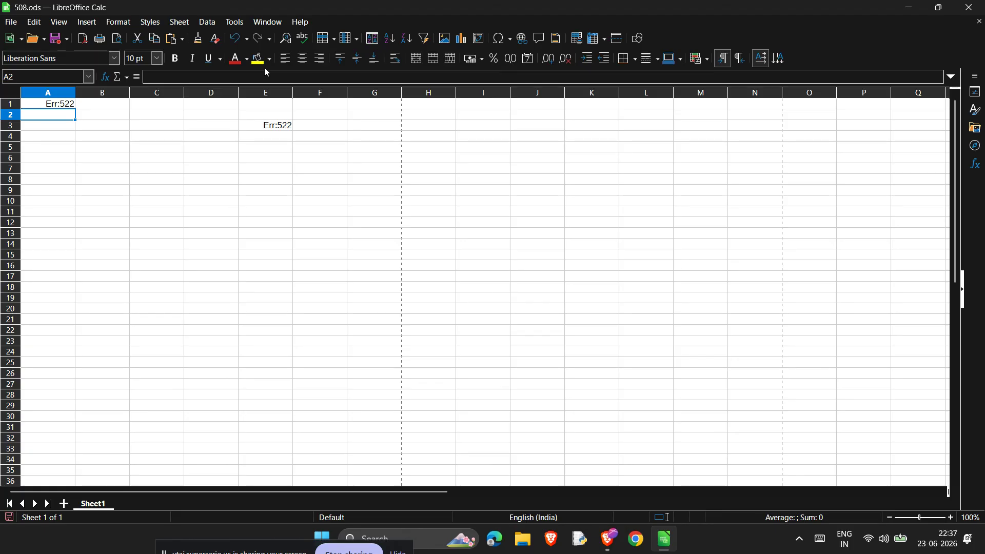
- Correct the unbalanced parentheses in A1 so its formula is =IF(A1>0, "Yes", "No")
{"action": "left_click", "coordinate": [57, 94]}
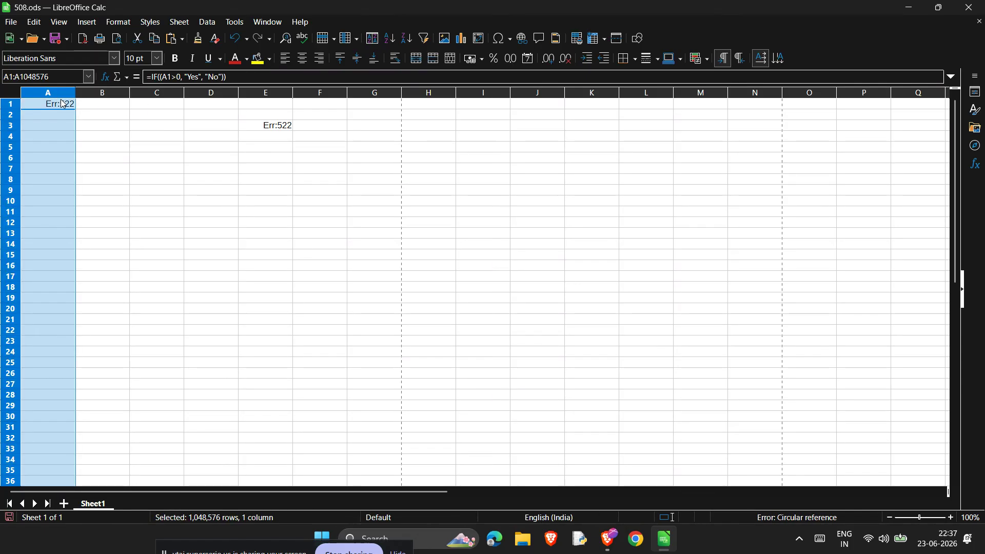
{"action": "left_click", "coordinate": [60, 104]}
{"action": "left_click", "coordinate": [160, 76]}
{"action": "key", "text": "BackSpace"}
{"action": "key", "text": "BackSpace"}
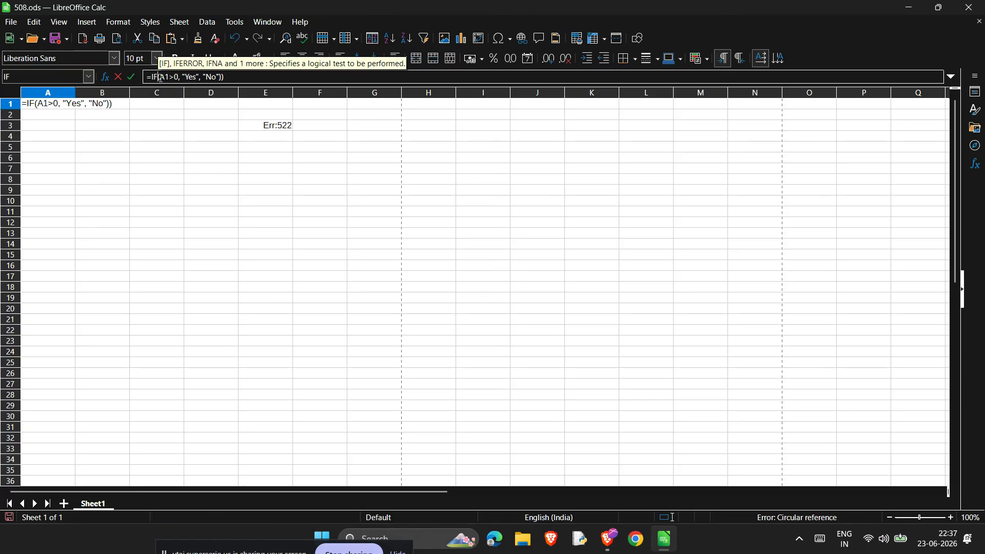
{"action": "type", "text": "("}
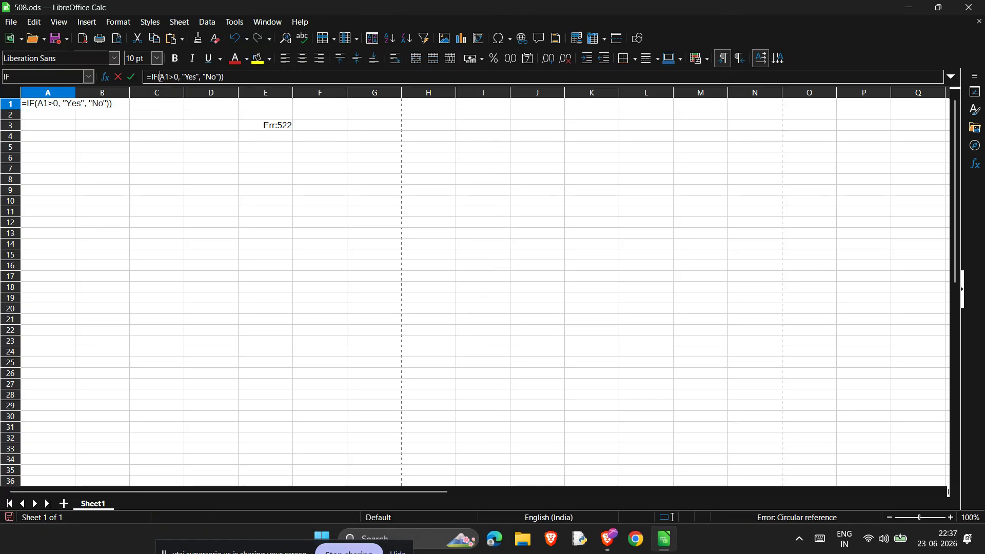
{"action": "key", "text": "Right"}
{"action": "key", "text": "Right"}
{"action": "key", "text": "Right"}
{"action": "key", "text": "Right"}
{"action": "key", "text": "Right"}
{"action": "key", "text": "Right"}
{"action": "key", "text": "Right"}
{"action": "key", "text": "Right"}
{"action": "key", "text": "Right"}
{"action": "key", "text": "Right"}
{"action": "key", "text": "Right"}
{"action": "key", "text": "Right"}
{"action": "key", "text": "Right"}
{"action": "key", "text": "End"}
{"action": "key", "text": "Return"}
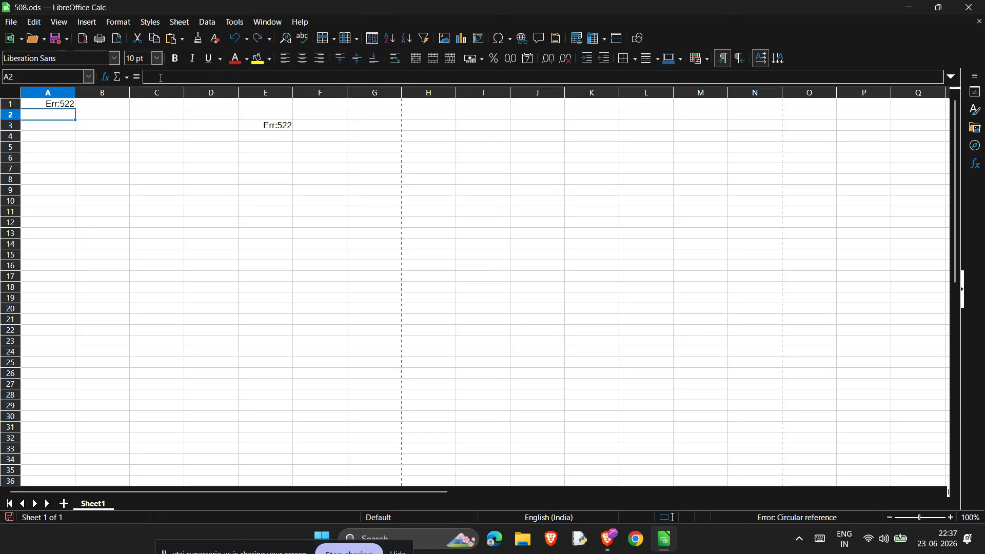
- Try inserting a reference to E3 before "Yes" in A1's IF formula, and remove it again
{"action": "key", "text": "Up"}
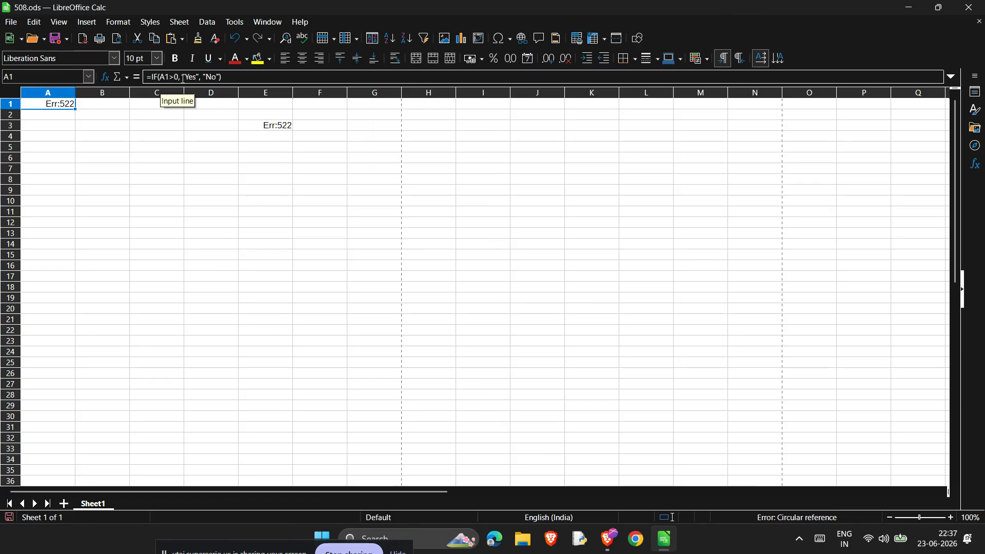
{"action": "left_click", "coordinate": [182, 78]}
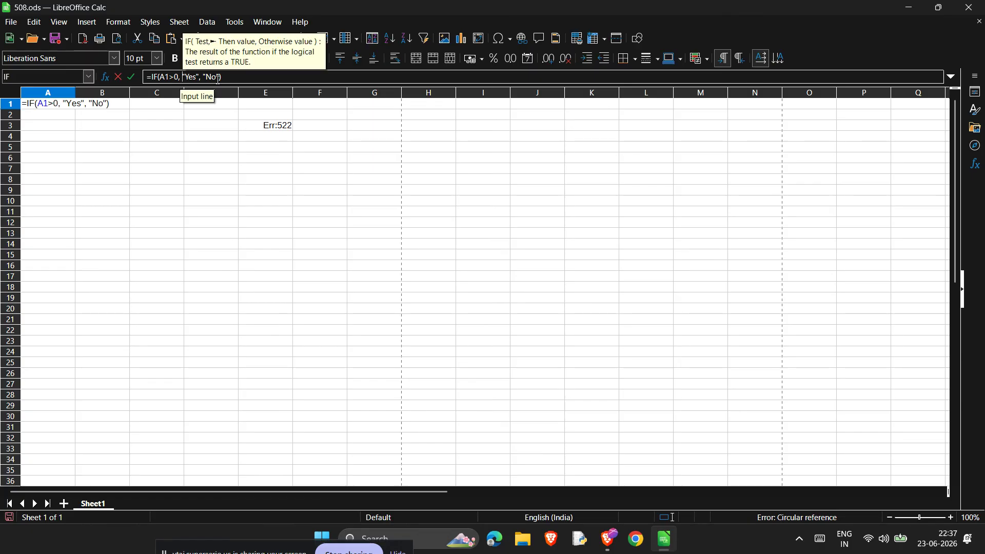
{"action": "left_click", "coordinate": [259, 127]}
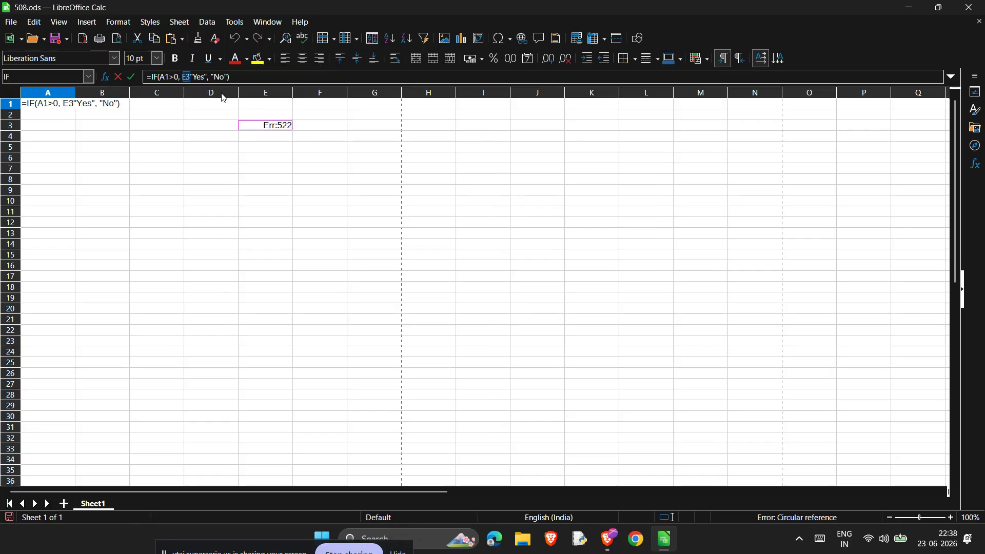
{"action": "type", "text": "E"}
{"action": "key", "text": "BackSpace"}
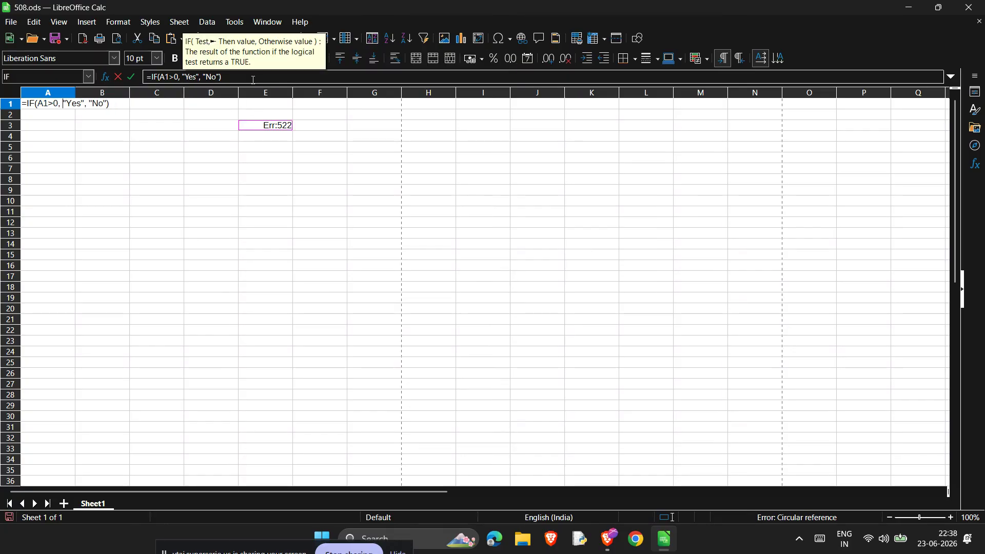
{"action": "key", "text": "Return"}
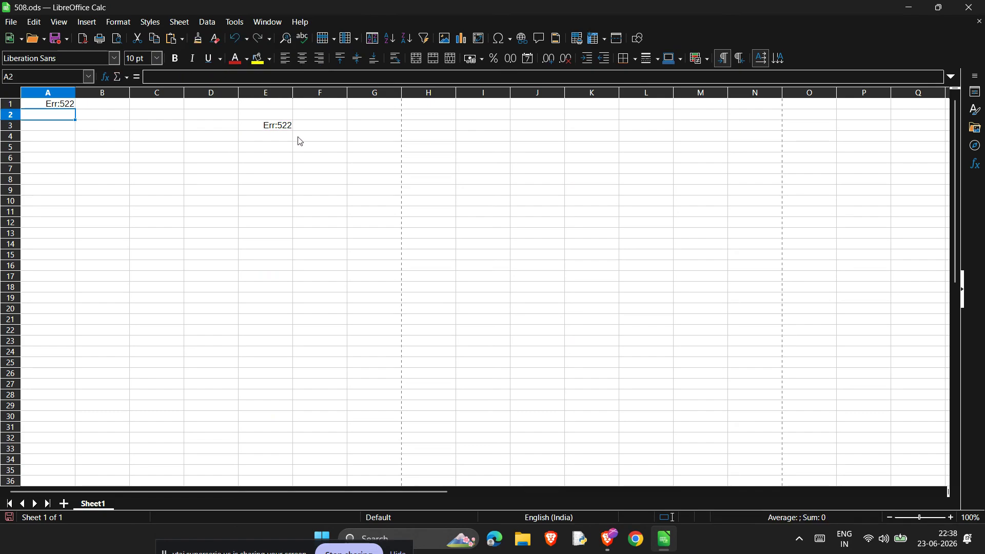
- Review the SUM formula in E3 and the range it refers to
{"action": "left_click", "coordinate": [287, 126]}
{"action": "left_click", "coordinate": [203, 78]}
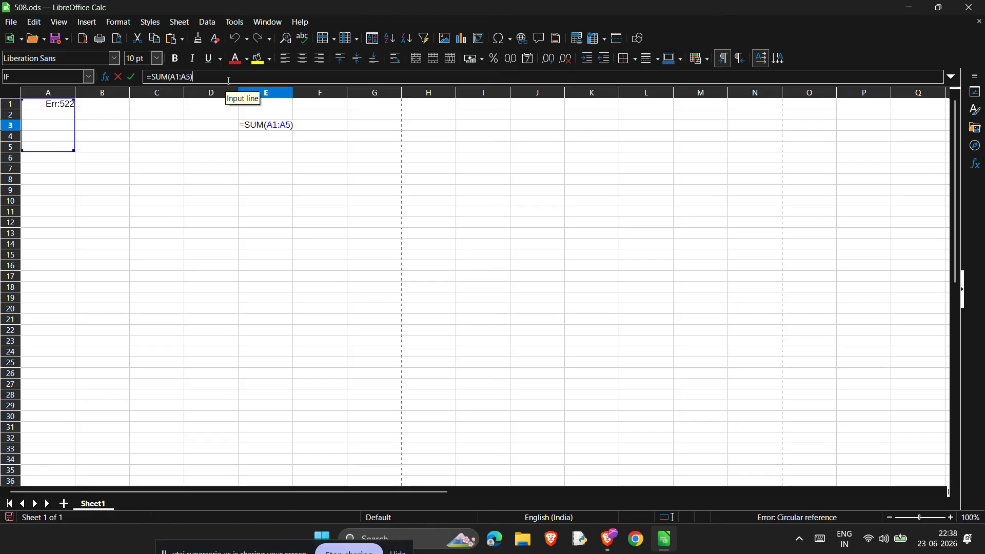
{"action": "key", "text": "Return"}
- Delete the closing parenthesis of A1's IF formula and enter it again
{"action": "left_click", "coordinate": [70, 107]}
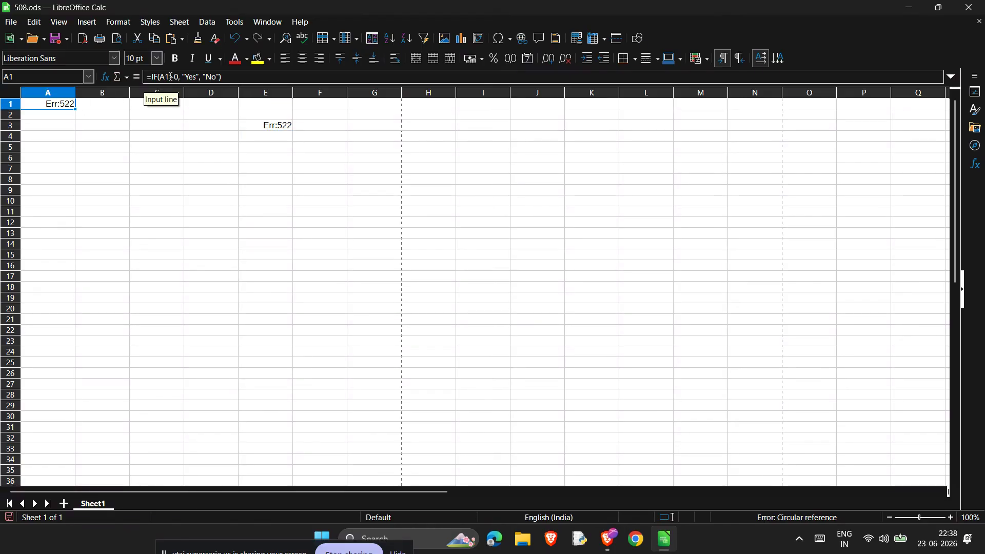
{"action": "left_click", "coordinate": [225, 76]}
{"action": "key", "text": "BackSpace"}
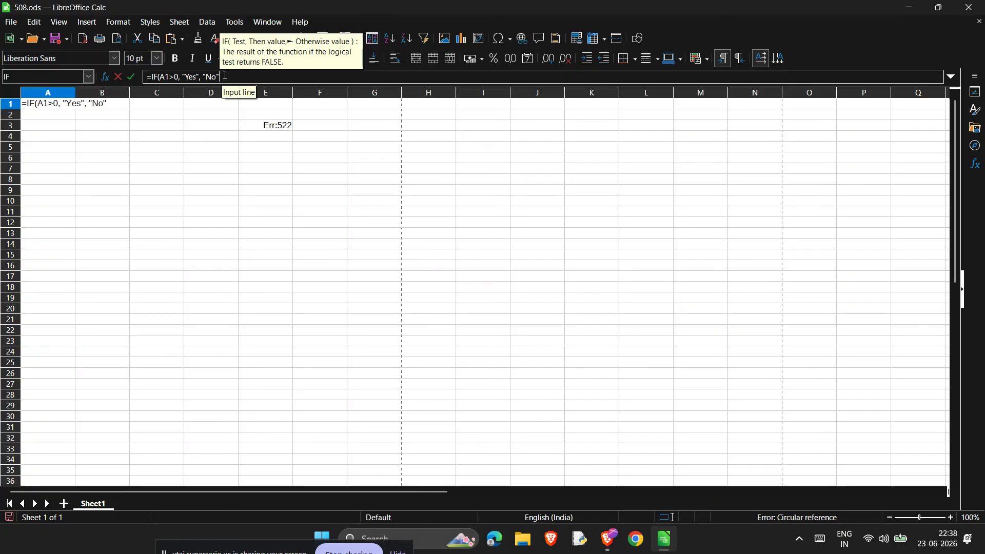
{"action": "type", "text": ")"}
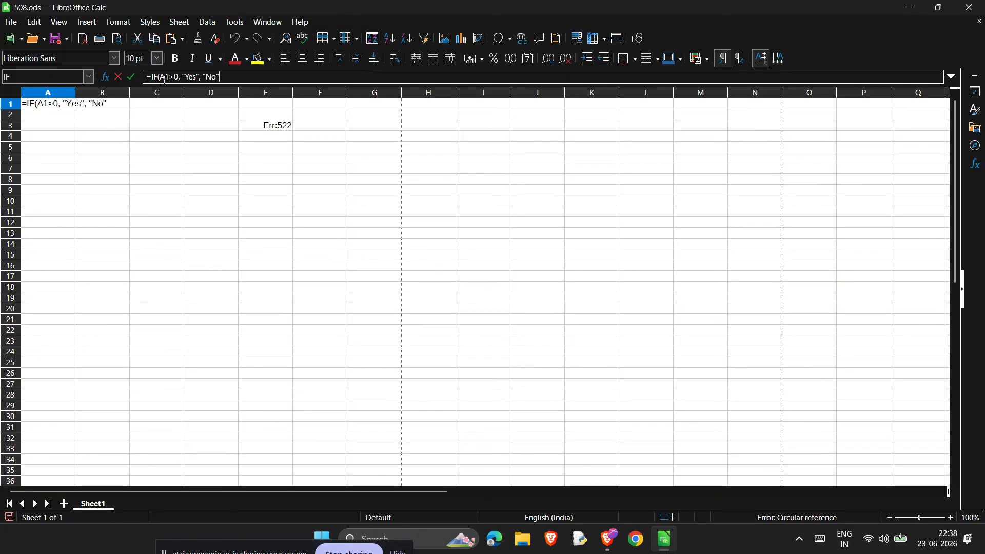
{"action": "key", "text": "Return"}
- Try adding a reference to E3 at the end of A1's IF formula, and remove it again
{"action": "left_click", "coordinate": [60, 105]}
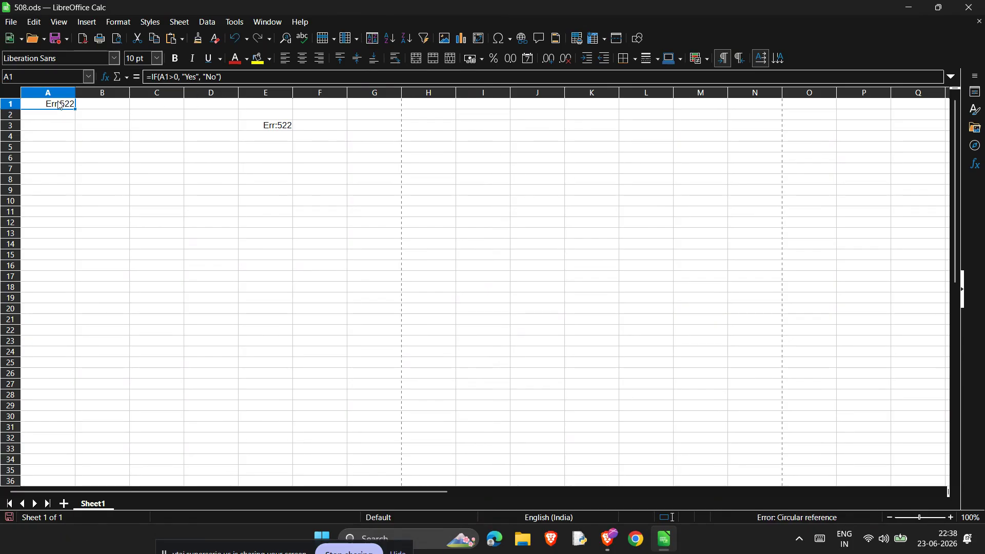
{"action": "double_click", "coordinate": [60, 105]}
{"action": "left_click", "coordinate": [231, 75]}
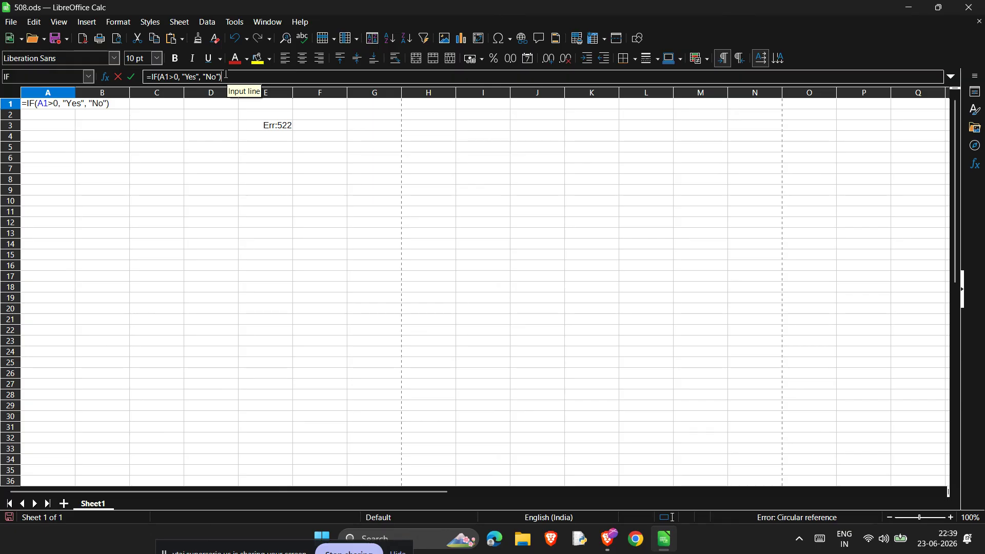
{"action": "left_click", "coordinate": [275, 131]}
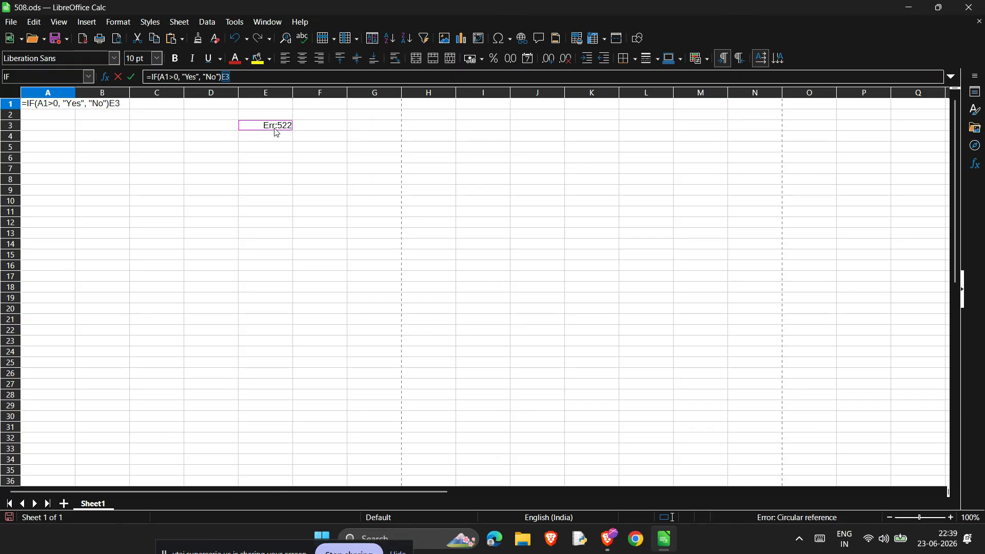
{"action": "key", "text": "BackSpace"}
{"action": "key", "text": "Return"}
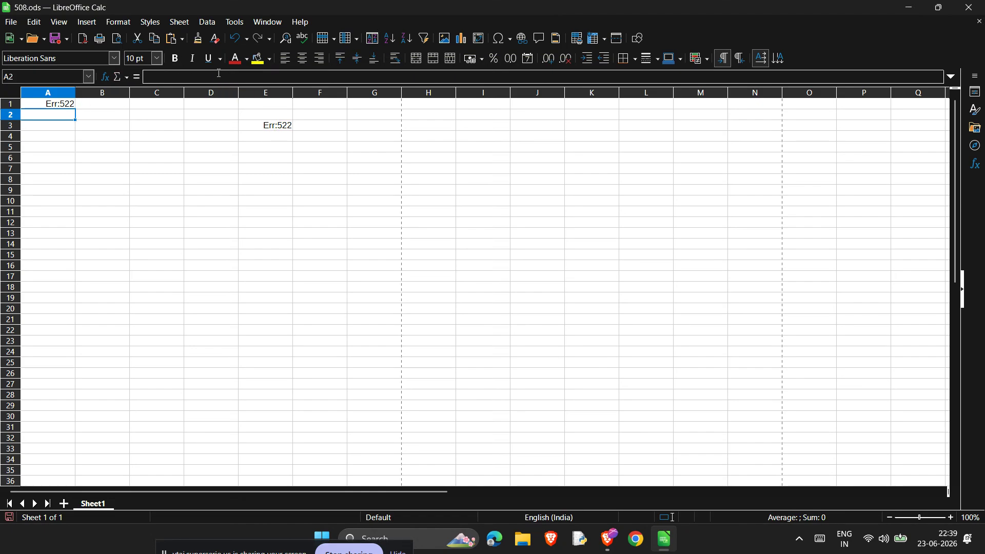
{"action": "left_click", "coordinate": [62, 92]}
{"action": "left_click", "coordinate": [46, 106]}
{"action": "triple_click", "coordinate": [46, 107]}
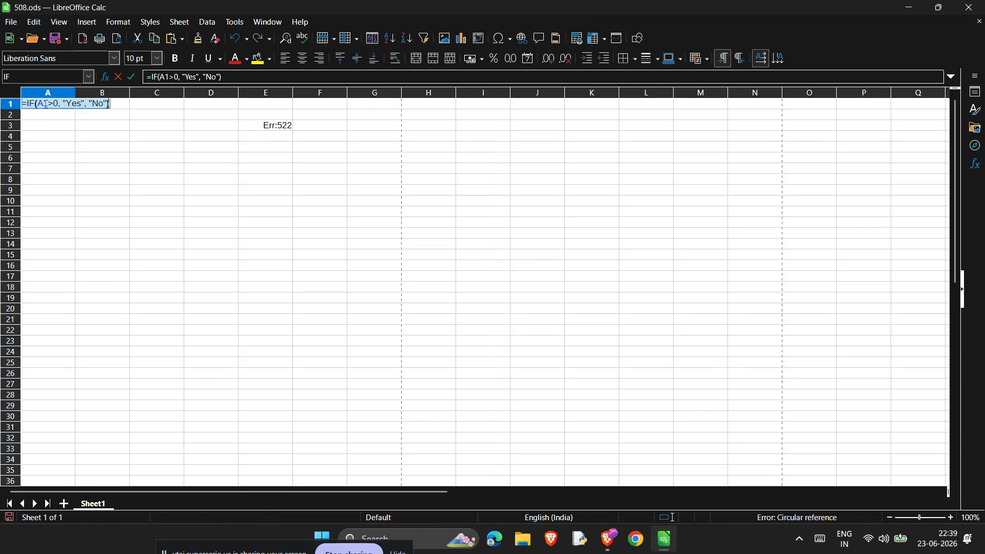
{"action": "left_click", "coordinate": [119, 79]}
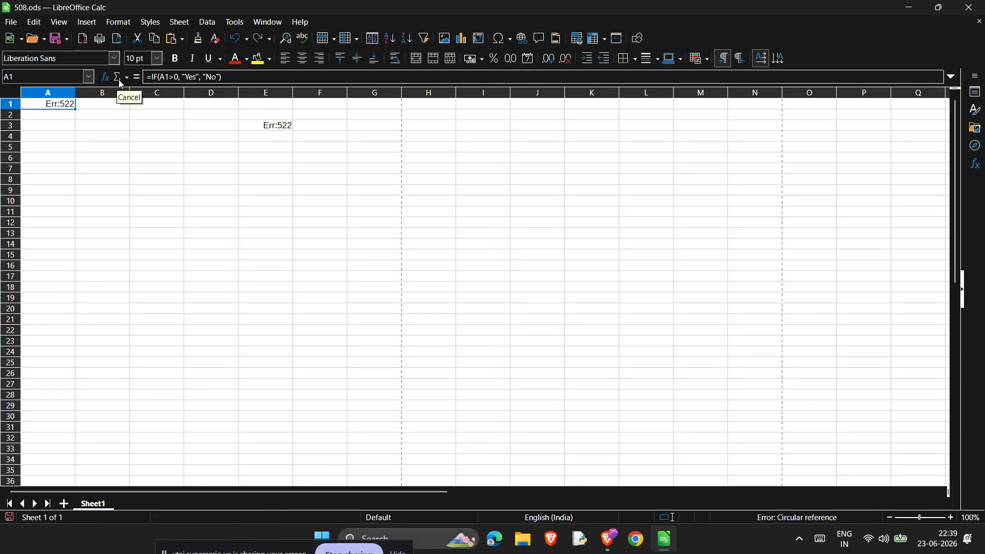
- Re-enter the column letter of the a1 reference in A1's IF formula after trying S
{"action": "triple_click", "coordinate": [63, 103]}
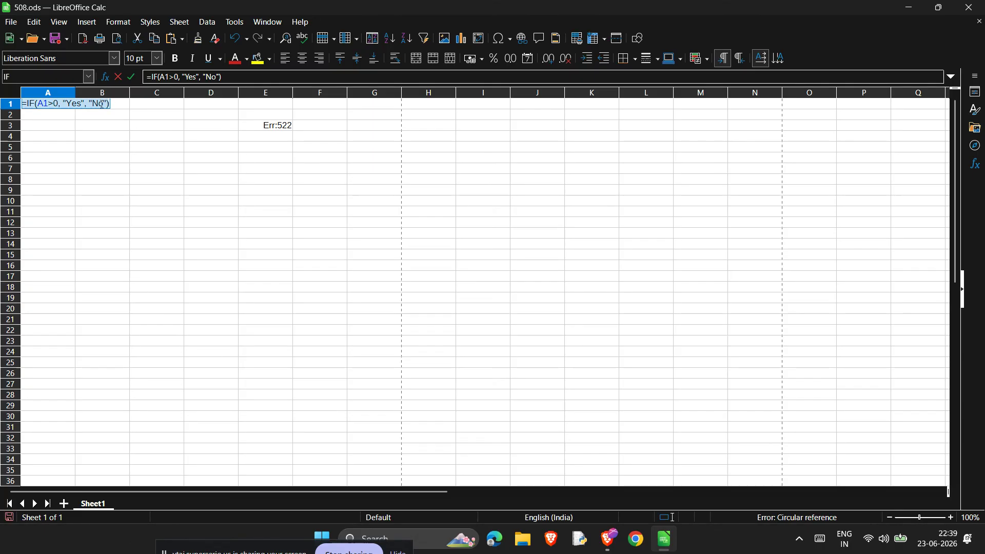
{"action": "left_click", "coordinate": [61, 104]}
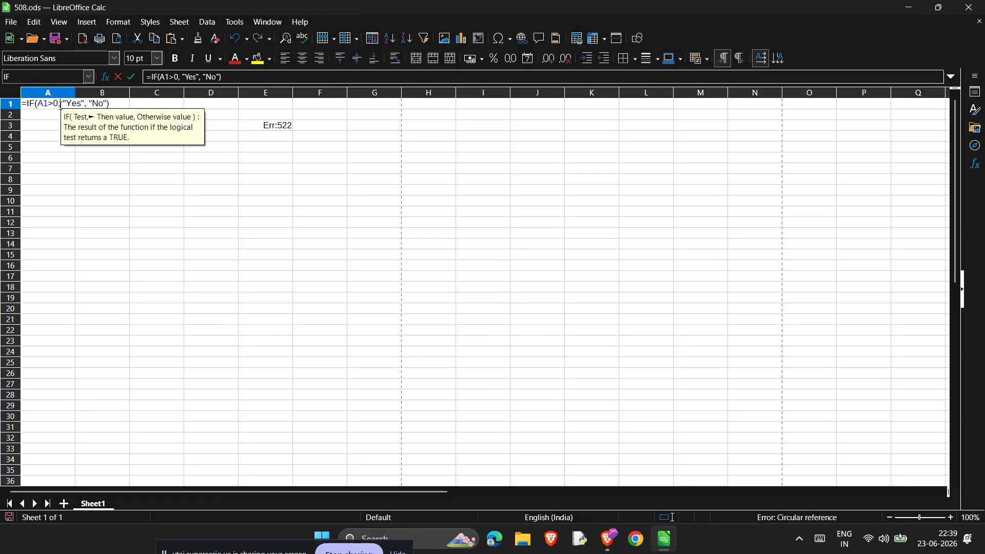
{"action": "left_click", "coordinate": [165, 77]}
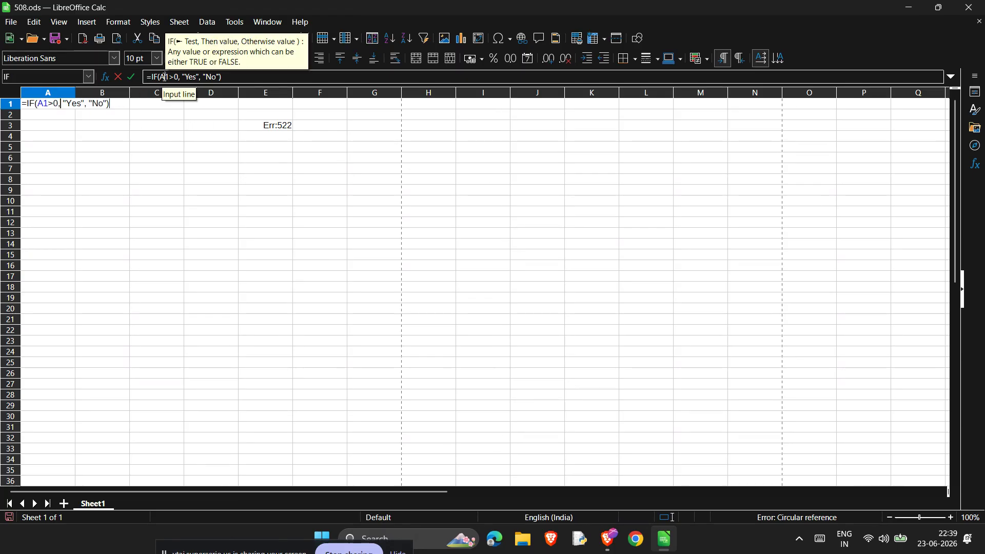
{"action": "key", "text": "BackSpace"}
{"action": "type", "text": "S"}
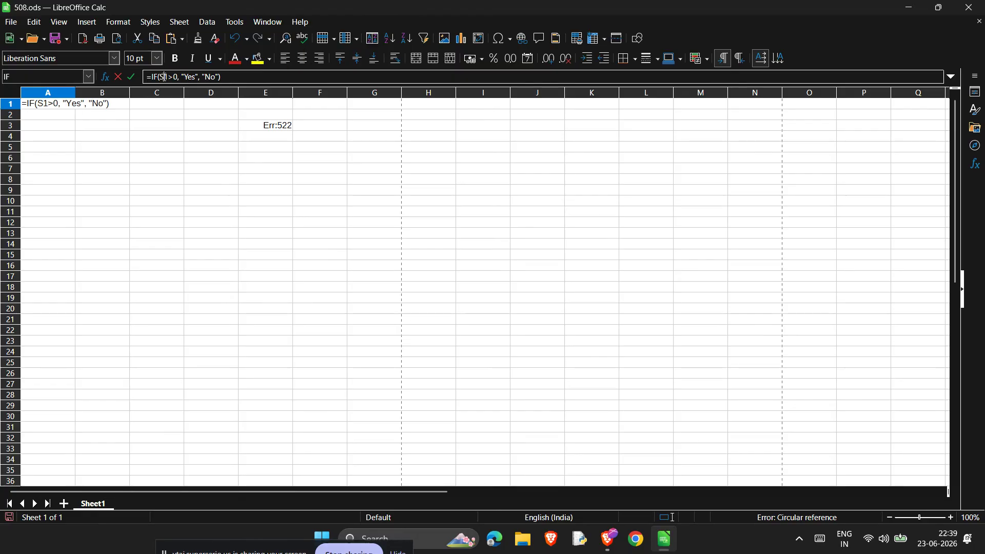
{"action": "key", "text": "BackSpace"}
{"action": "type", "text": "a"}
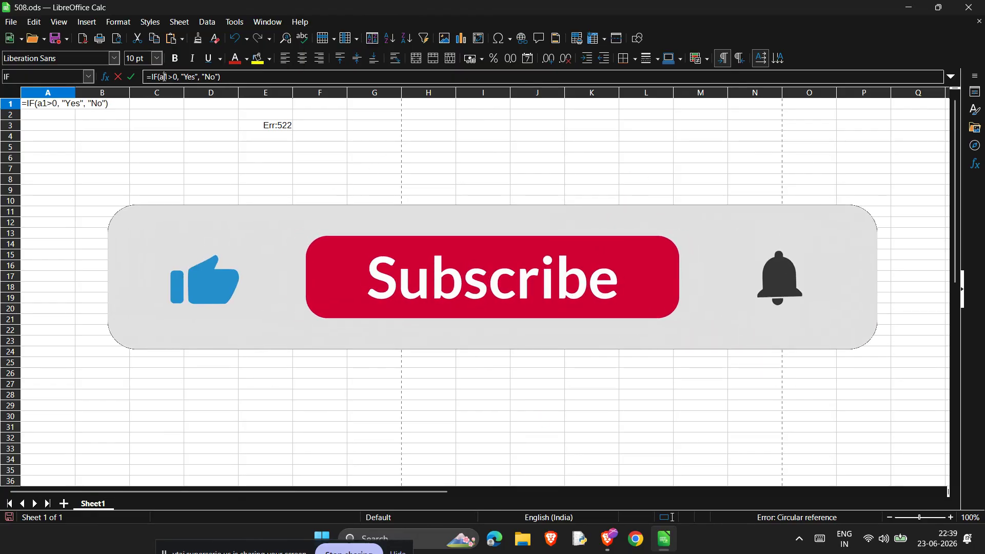
{"action": "key", "text": "Return"}
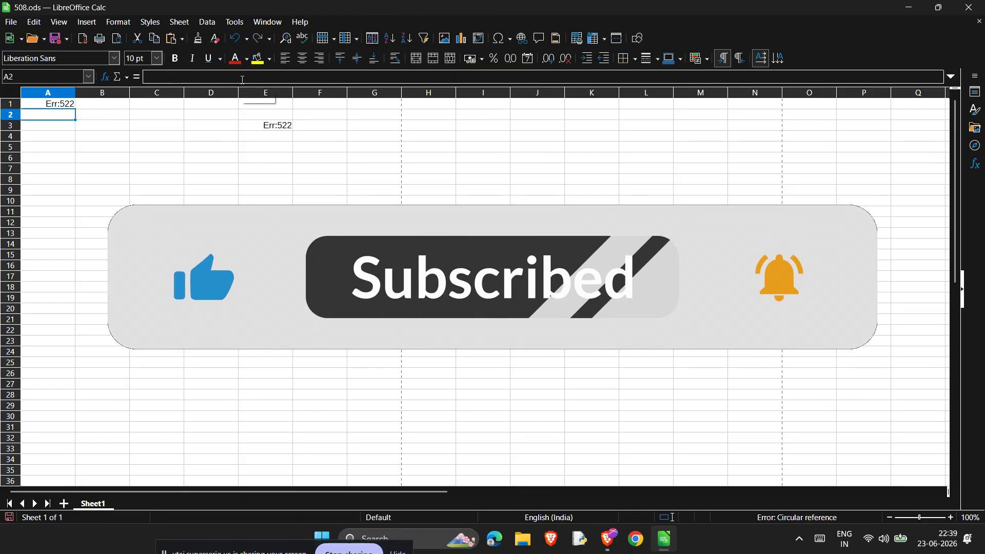